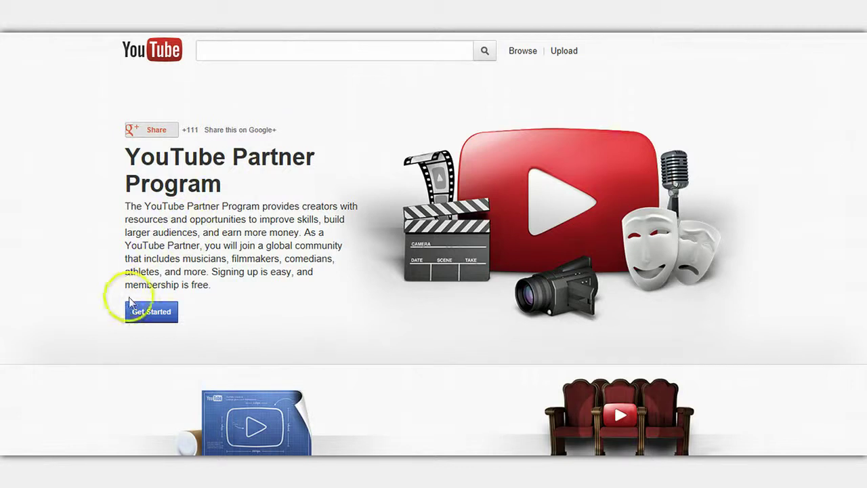
Start the YouTube Partner Program sign-up and complete it through to the monetisation Confirmation.
{"action": "left_click", "coordinate": [151, 314]}
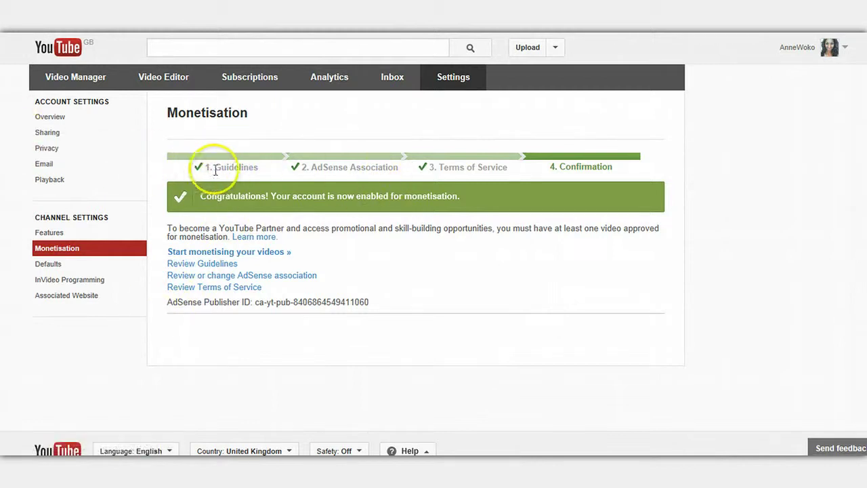
Review the completed Guidelines and AdSense steps, then reach the channel Features settings via account Settings.
{"action": "left_click_drag", "start_coordinate": [511, 152], "coordinate": [289, 142]}
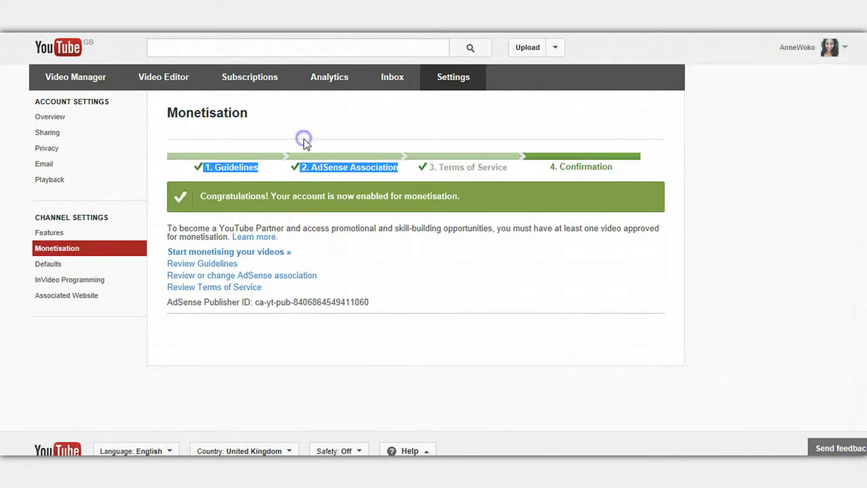
{"action": "left_click", "coordinate": [615, 176]}
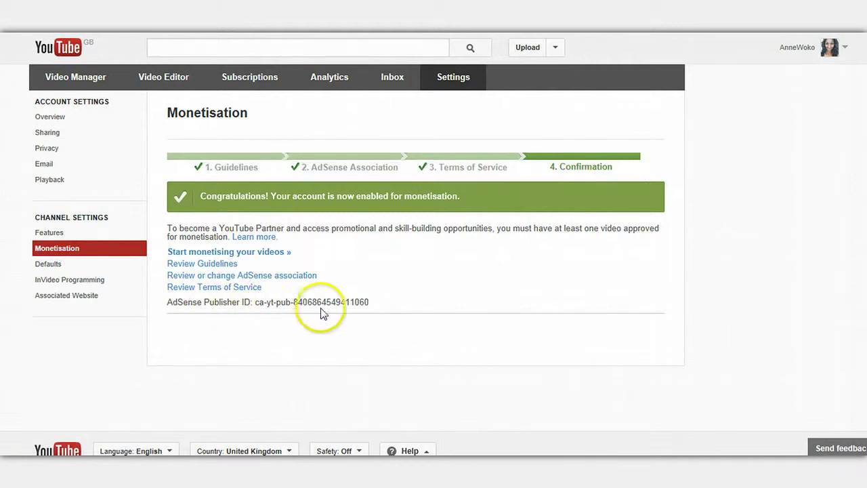
{"action": "left_click", "coordinate": [409, 266]}
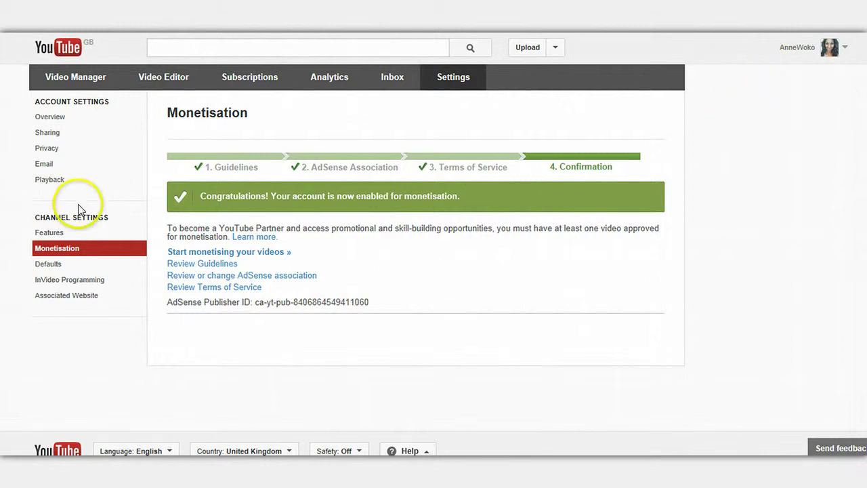
{"action": "left_click", "coordinate": [844, 52]}
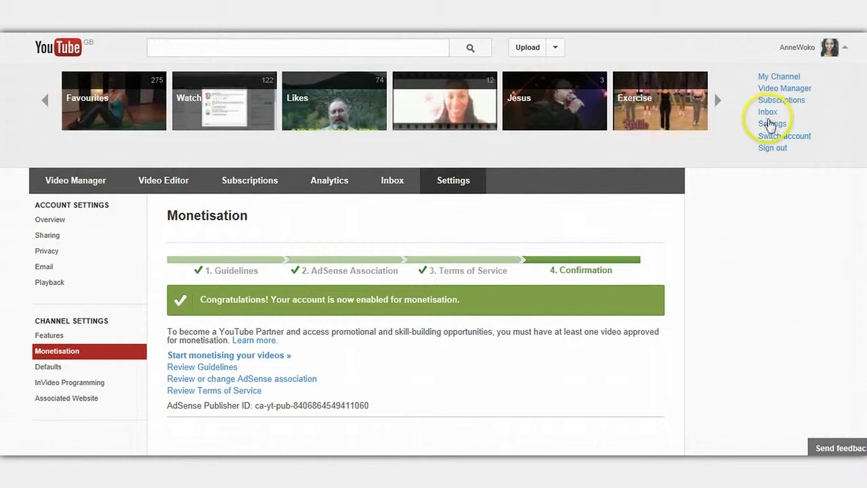
{"action": "left_click", "coordinate": [771, 125]}
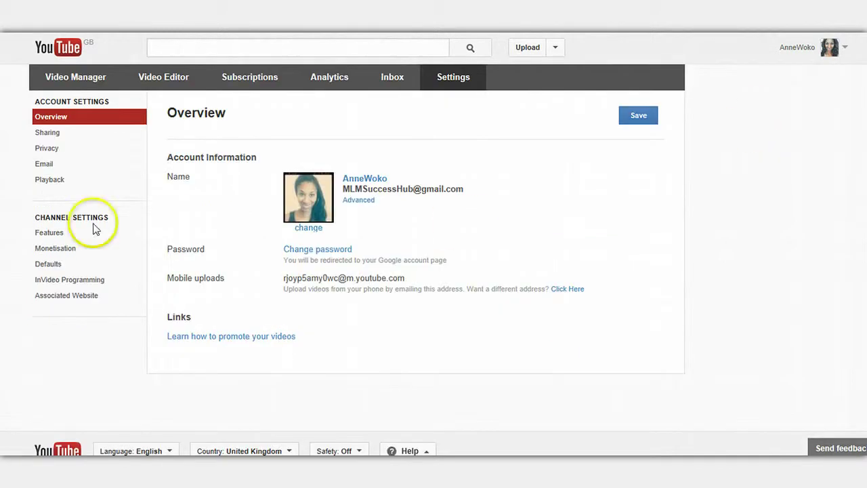
{"action": "left_click", "coordinate": [96, 232]}
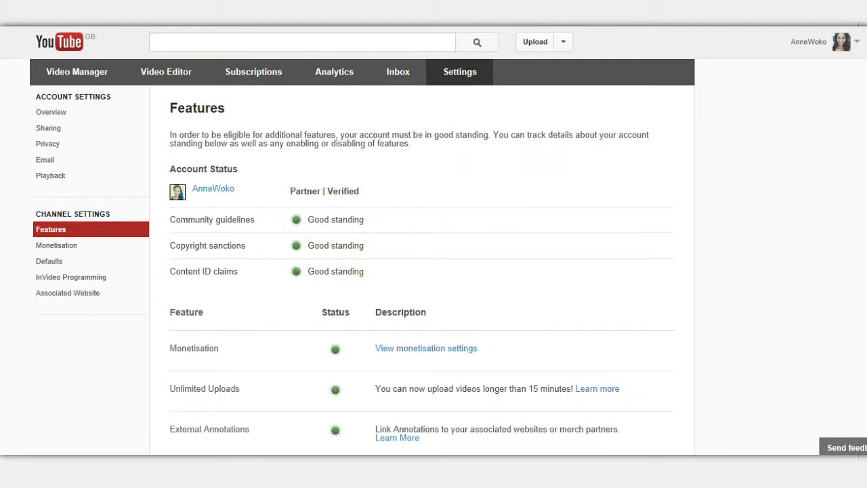
Find the External Annotations row on the Features page and open its annotation links help.
{"action": "scroll", "coordinate": [363, 257], "scroll_direction": "down", "scroll_amount": 2}
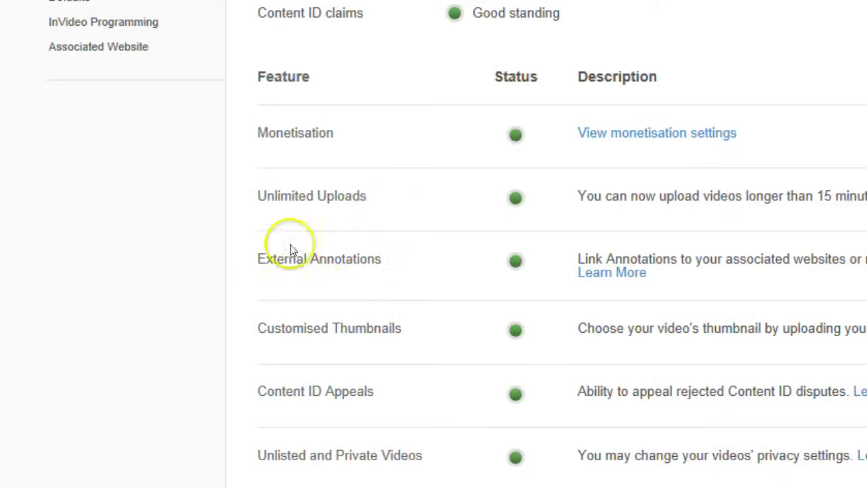
{"action": "left_click", "coordinate": [610, 276]}
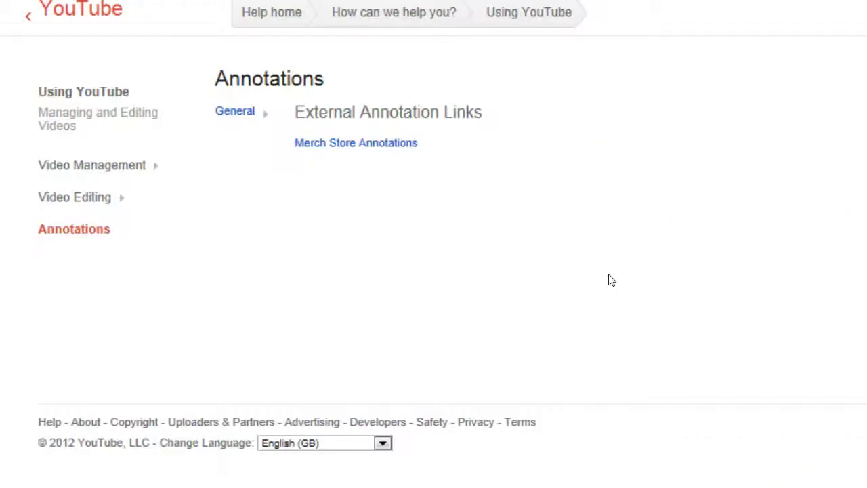
Open the Merch Store Annotations help page and scroll through it.
{"action": "left_click", "coordinate": [361, 149]}
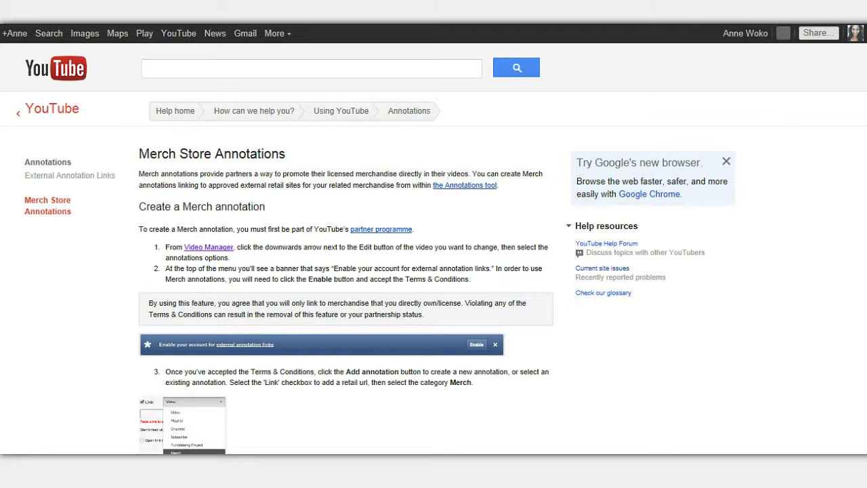
{"action": "scroll", "coordinate": [433, 238], "scroll_direction": "down", "scroll_amount": 5}
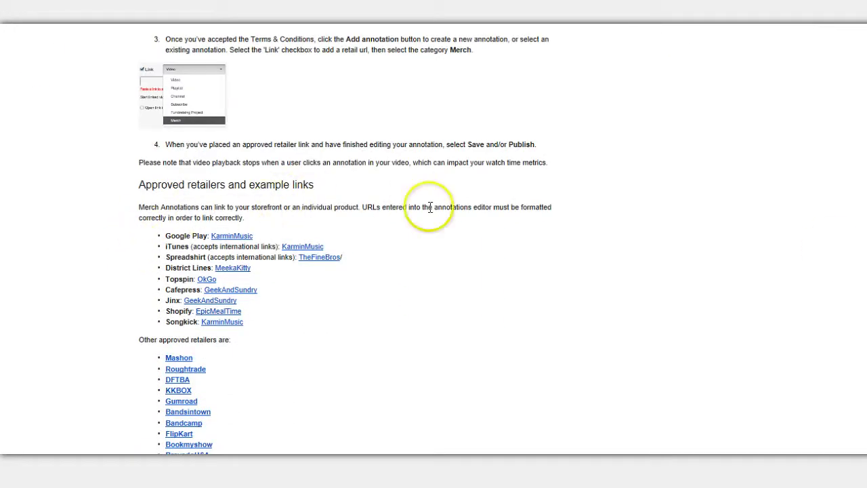
{"action": "scroll", "coordinate": [346, 238], "scroll_direction": "down", "scroll_amount": 3}
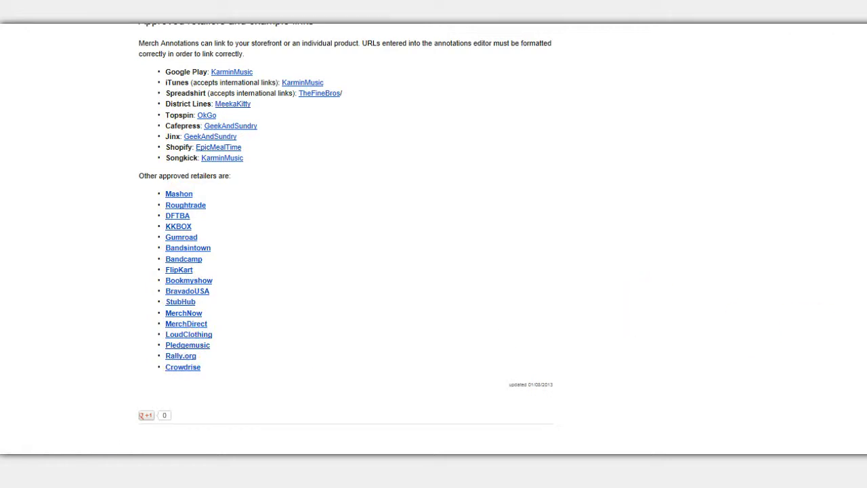
{"action": "scroll", "coordinate": [345, 239], "scroll_direction": "up", "scroll_amount": 10}
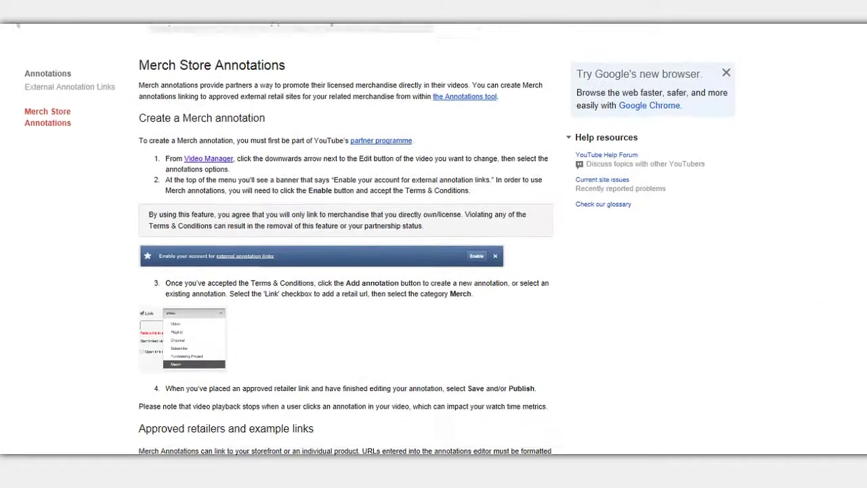
{"action": "scroll", "coordinate": [434, 239], "scroll_direction": "up", "scroll_amount": 2}
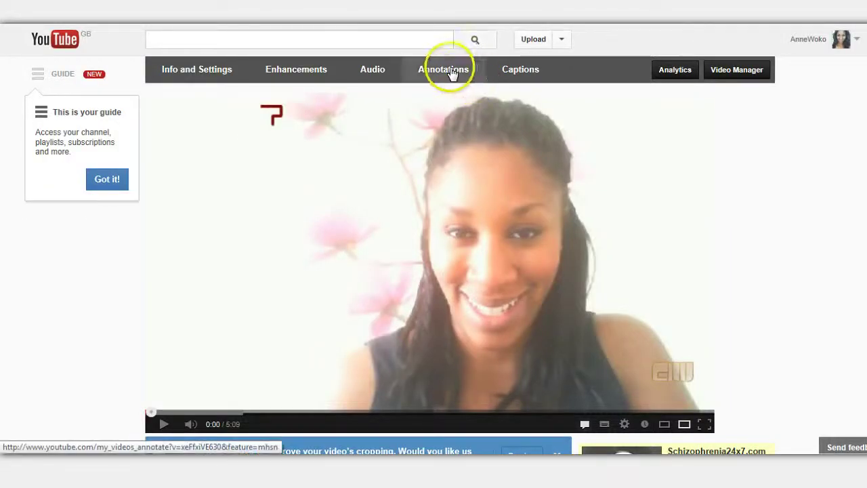
Load the Fear & Anxiety video's Annotations editor, pause the preview at 0:02, and view external link info.
{"action": "left_click", "coordinate": [452, 74]}
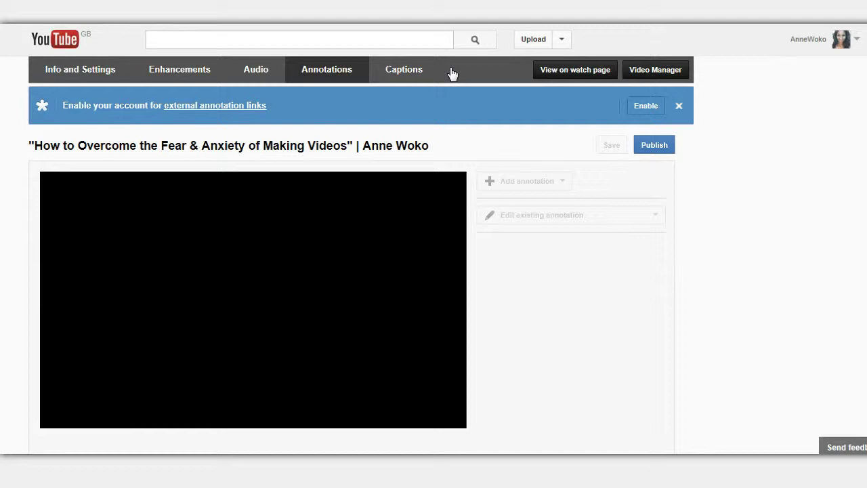
{"action": "left_click", "coordinate": [440, 74]}
{"action": "left_click", "coordinate": [277, 311]}
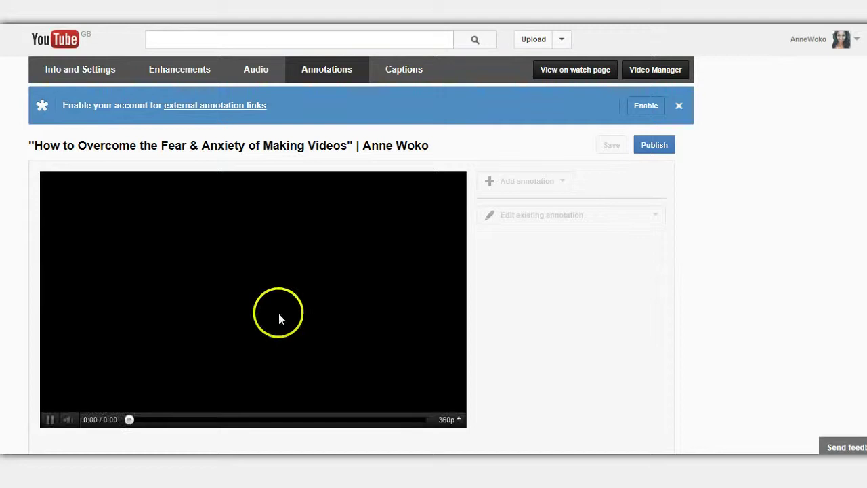
{"action": "left_click", "coordinate": [51, 421]}
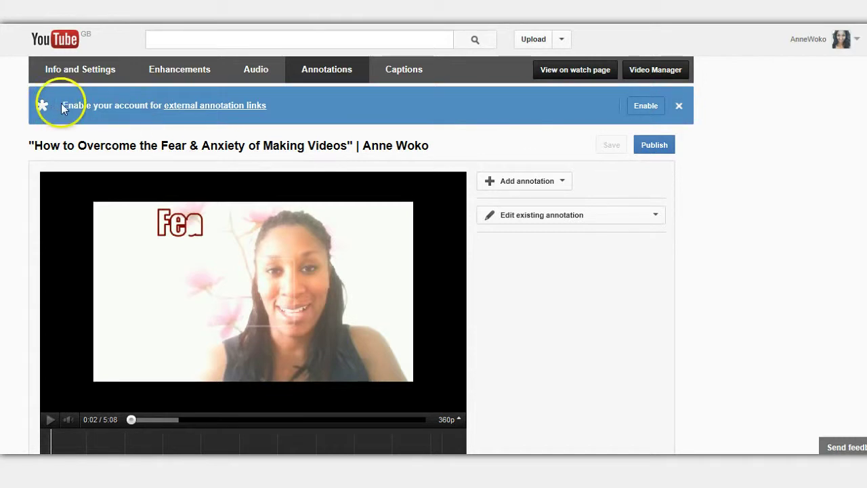
{"action": "left_click", "coordinate": [184, 111]}
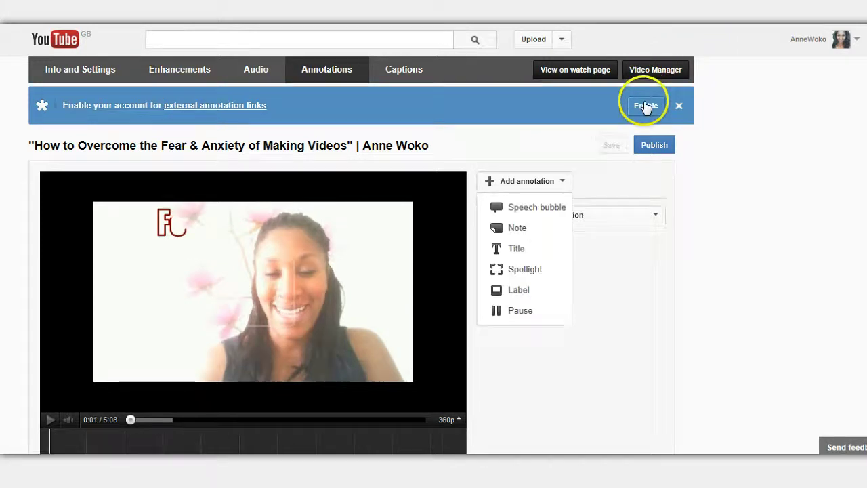
Enable external annotation links, accept the Terms & Conditions, and pause the video preview.
{"action": "left_click", "coordinate": [645, 106]}
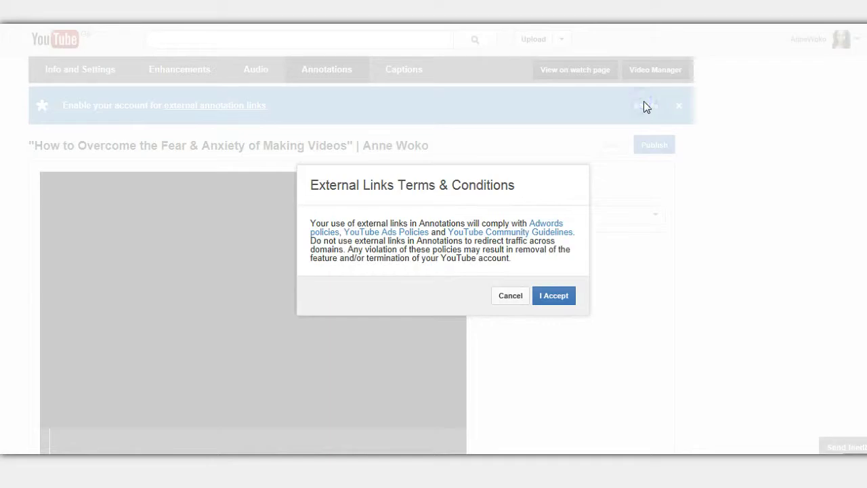
{"action": "left_click", "coordinate": [551, 298]}
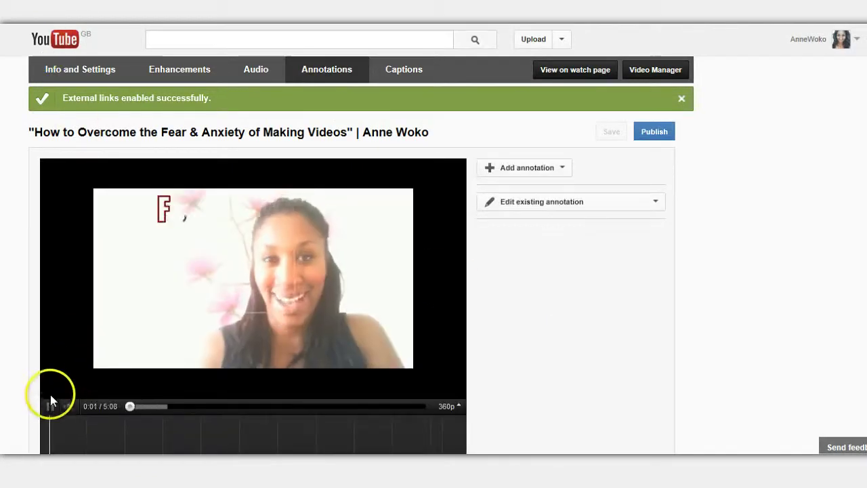
{"action": "left_click", "coordinate": [51, 406]}
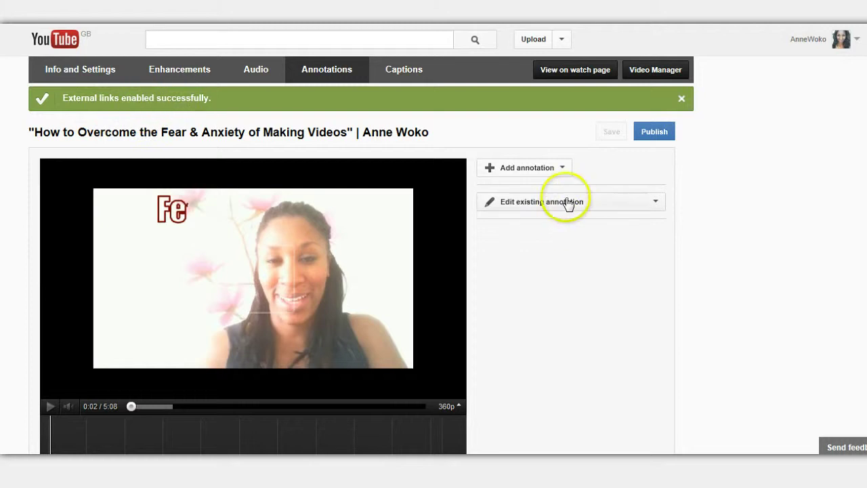
Add a Spotlight annotation and size its box over the video's upper-right area.
{"action": "left_click", "coordinate": [563, 174]}
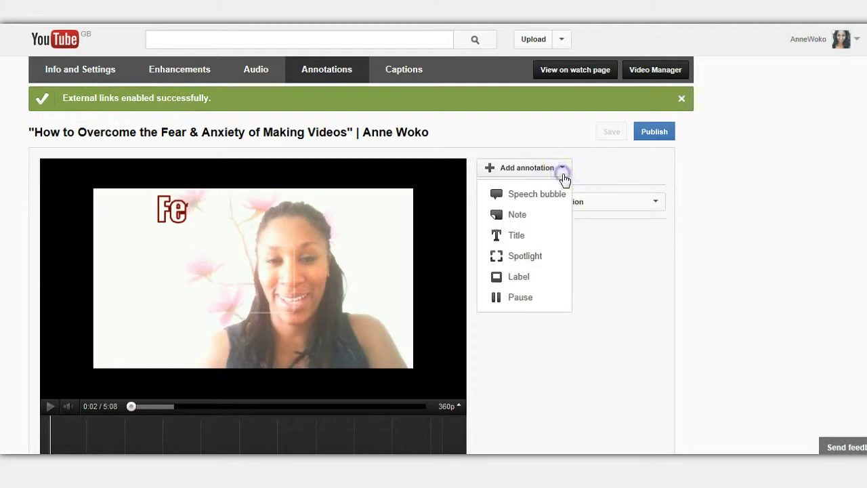
{"action": "left_click", "coordinate": [529, 260]}
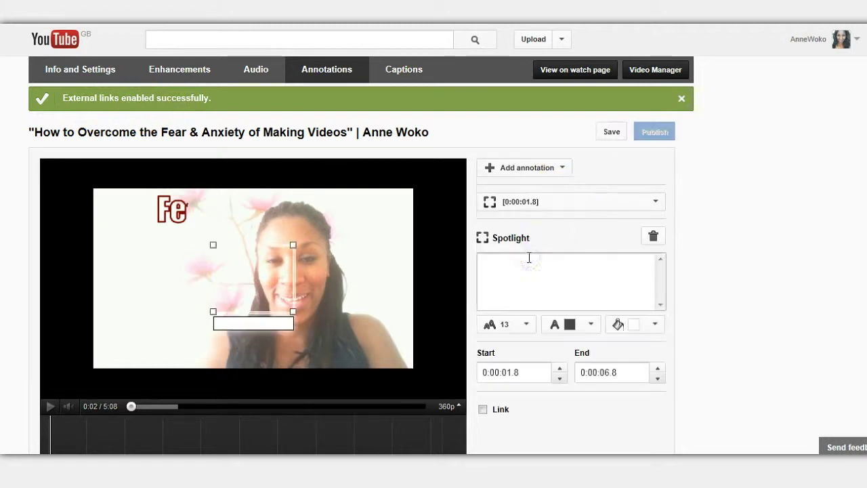
{"action": "left_click_drag", "start_coordinate": [231, 275], "coordinate": [375, 223]}
{"action": "mouse_move", "coordinate": [332, 259]}
{"action": "left_mouse_down"}
{"action": "mouse_move", "coordinate": [334, 267]}
{"action": "mouse_move", "coordinate": [341, 252]}
{"action": "left_mouse_up"}
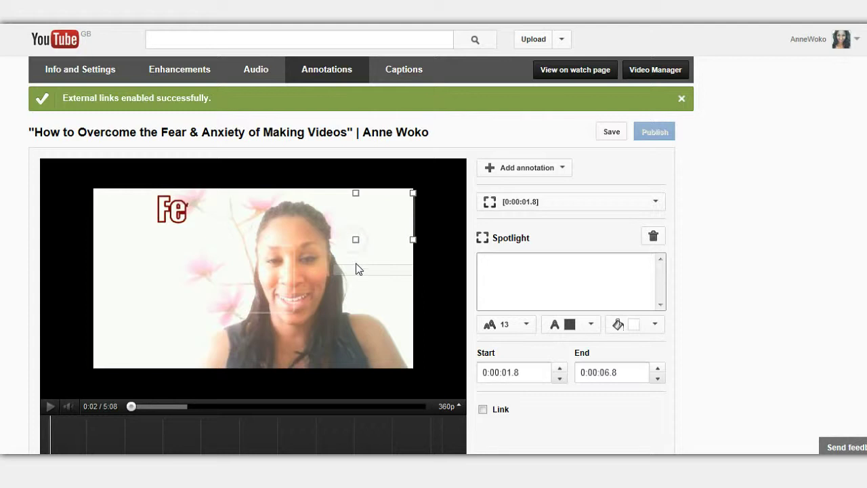
{"action": "mouse_move", "coordinate": [367, 265]}
{"action": "left_mouse_down"}
{"action": "mouse_move", "coordinate": [375, 256]}
{"action": "mouse_move", "coordinate": [358, 260]}
{"action": "left_mouse_up"}
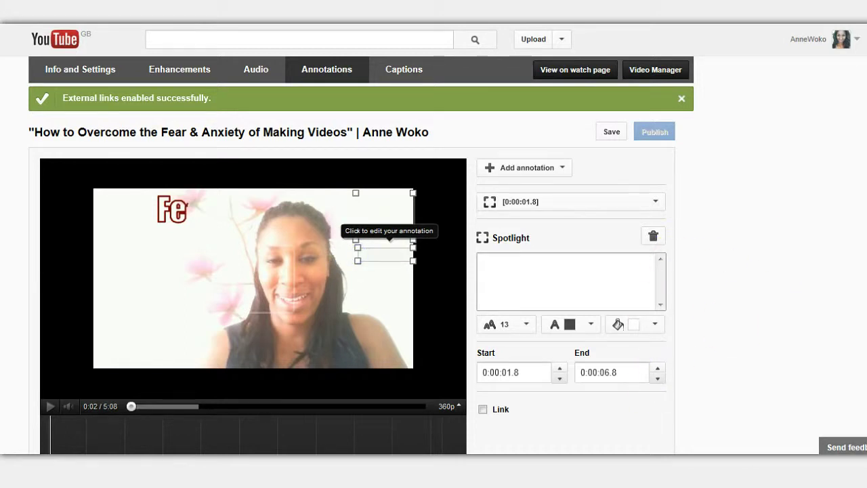
Start the spotlight caption with the text 'Click to check'.
{"action": "scroll", "coordinate": [433, 271], "scroll_direction": "down", "scroll_amount": 3}
{"action": "left_click", "coordinate": [597, 164]}
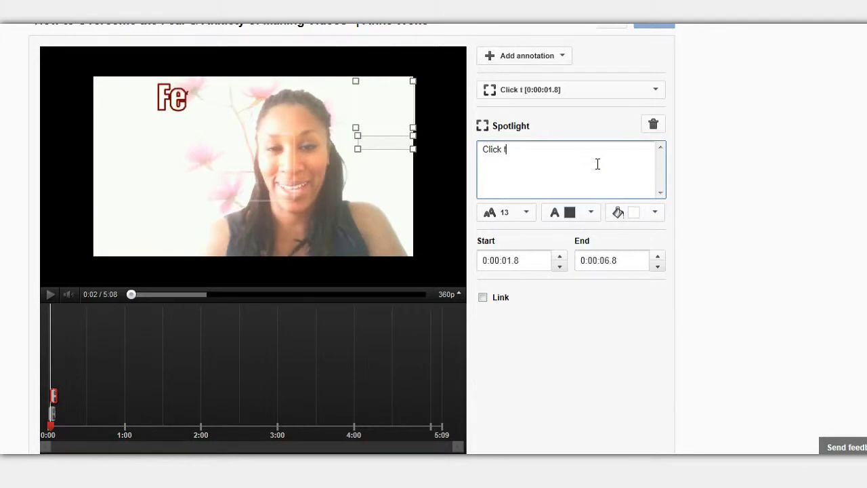
{"action": "type", "text": "Click to check out my store!"}
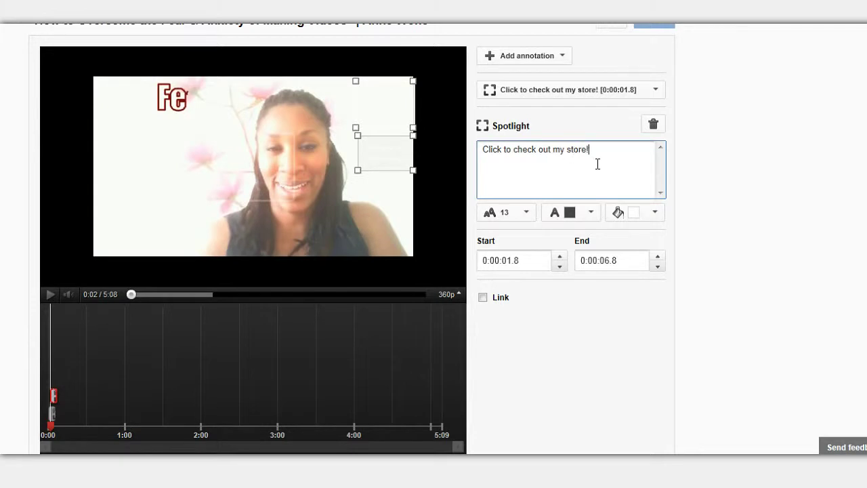
Enable a link on the spotlight, set its type to Merch, and select the Merch URL field.
{"action": "left_click", "coordinate": [482, 297]}
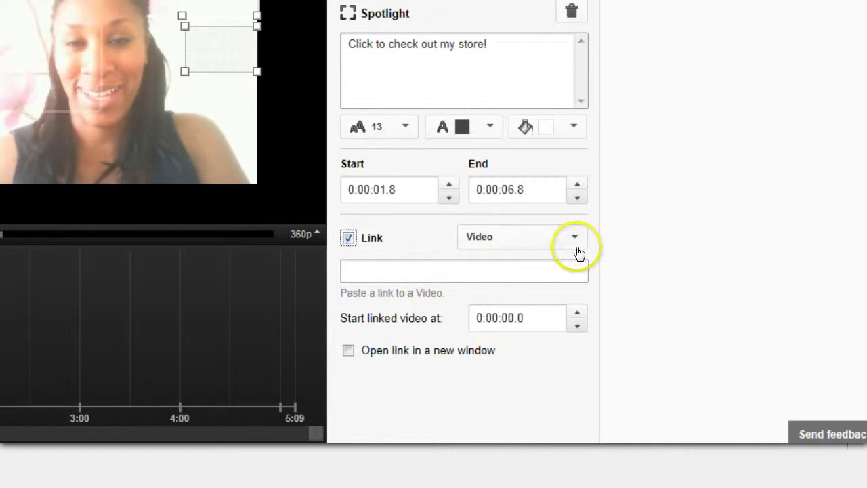
{"action": "left_click", "coordinate": [577, 246]}
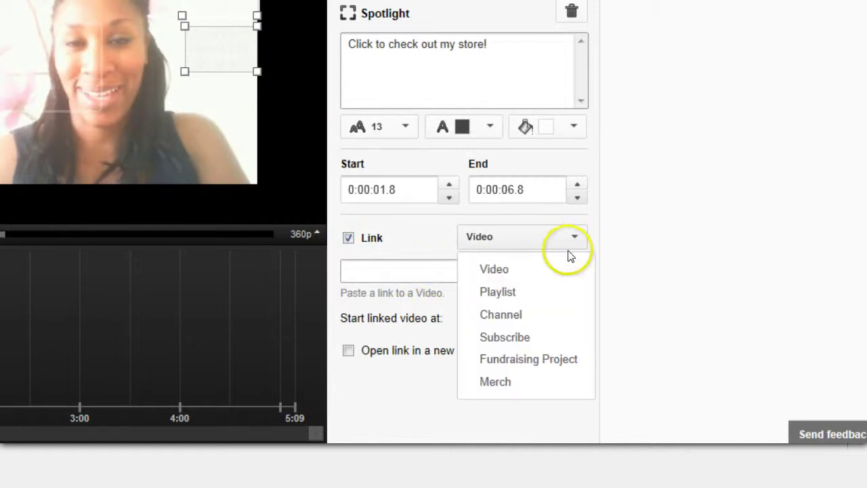
{"action": "left_click", "coordinate": [492, 383]}
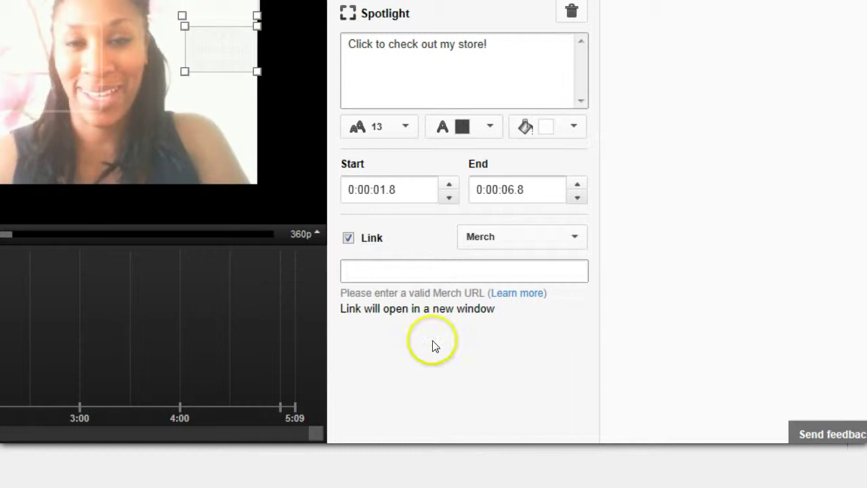
{"action": "left_click", "coordinate": [399, 277]}
{"action": "left_click", "coordinate": [400, 278]}
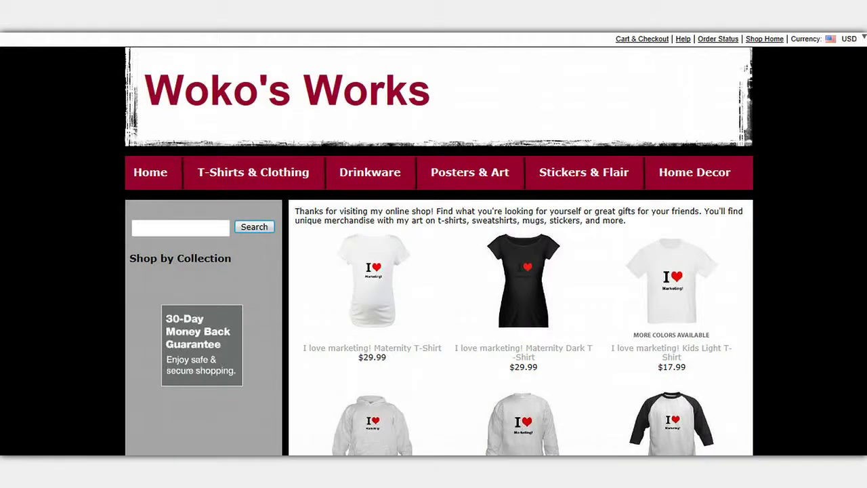
Browse the Woko's Works CafePress shop and copy its web address from the address bar.
{"action": "scroll", "coordinate": [433, 244], "scroll_direction": "down", "scroll_amount": 1}
{"action": "scroll", "coordinate": [434, 244], "scroll_direction": "up", "scroll_amount": 1}
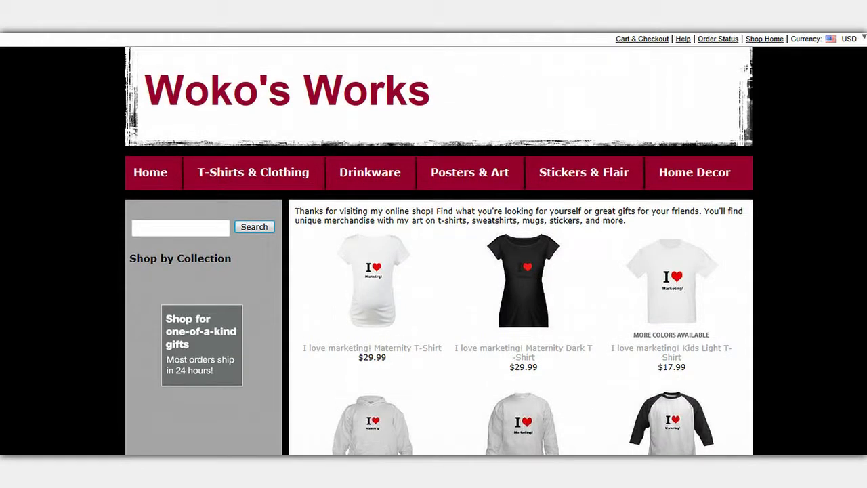
{"action": "scroll", "coordinate": [434, 244], "scroll_direction": "down", "scroll_amount": 3}
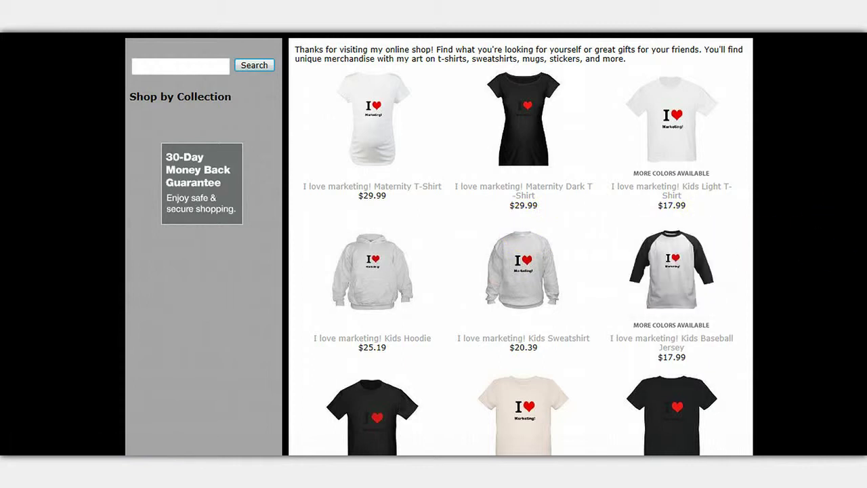
{"action": "scroll", "coordinate": [521, 243], "scroll_direction": "down", "scroll_amount": 3}
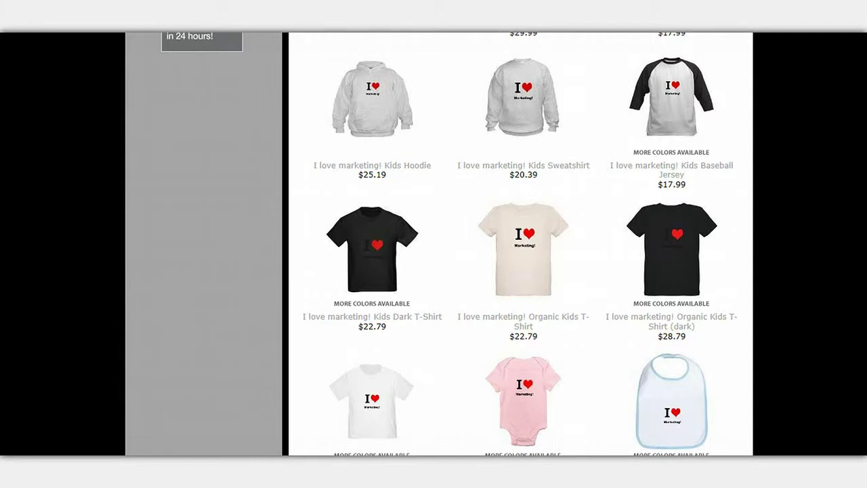
{"action": "scroll", "coordinate": [520, 244], "scroll_direction": "up", "scroll_amount": 5}
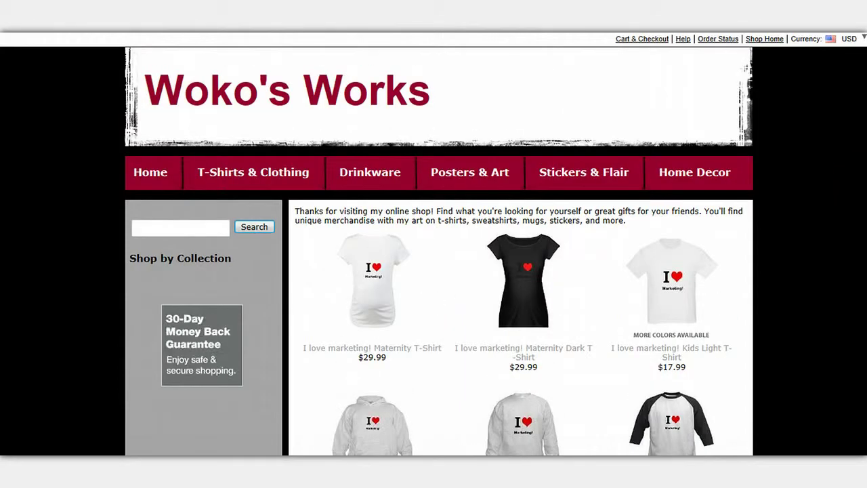
{"action": "right_click", "coordinate": [337, 34]}
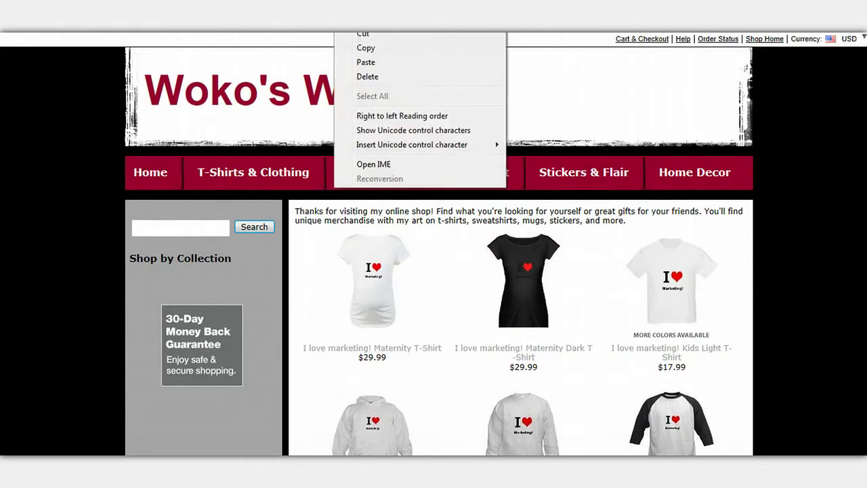
{"action": "left_click", "coordinate": [356, 45]}
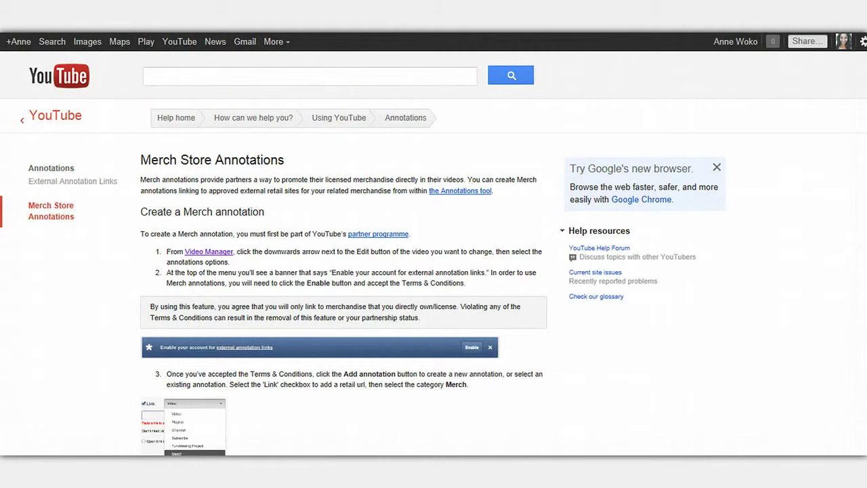
{"action": "left_click", "coordinate": [378, 233]}
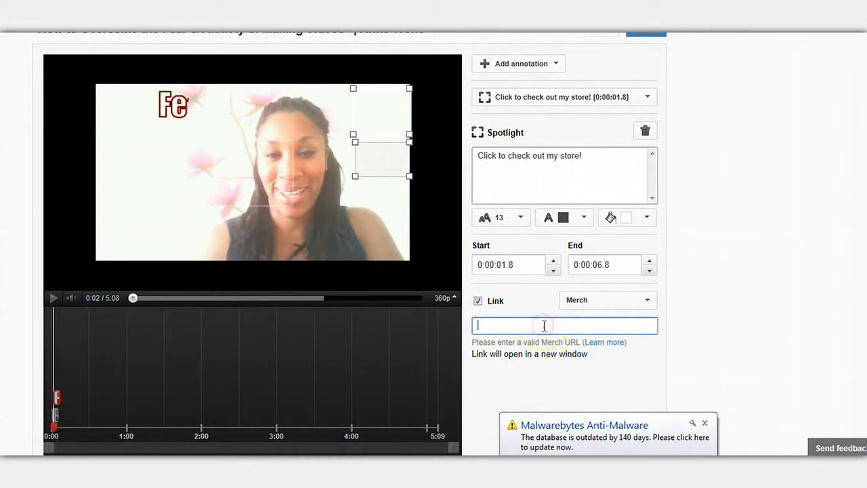
{"action": "right_click", "coordinate": [544, 325]}
{"action": "left_click", "coordinate": [572, 384]}
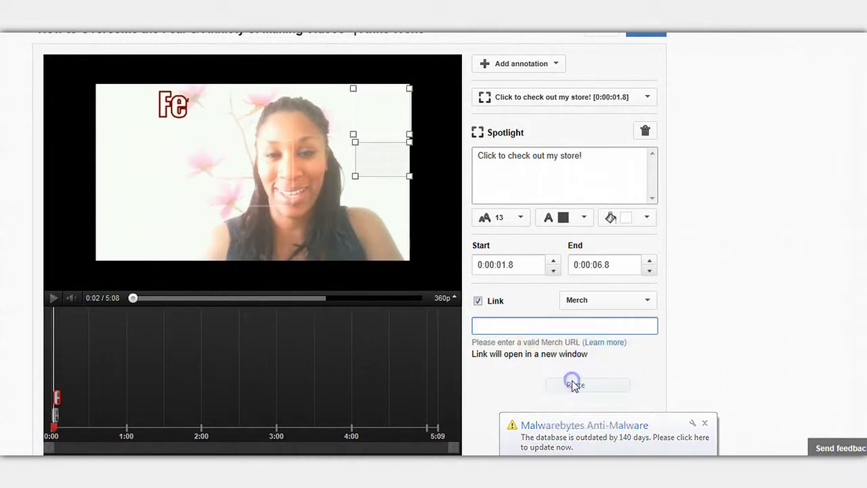
{"action": "left_click", "coordinate": [618, 414]}
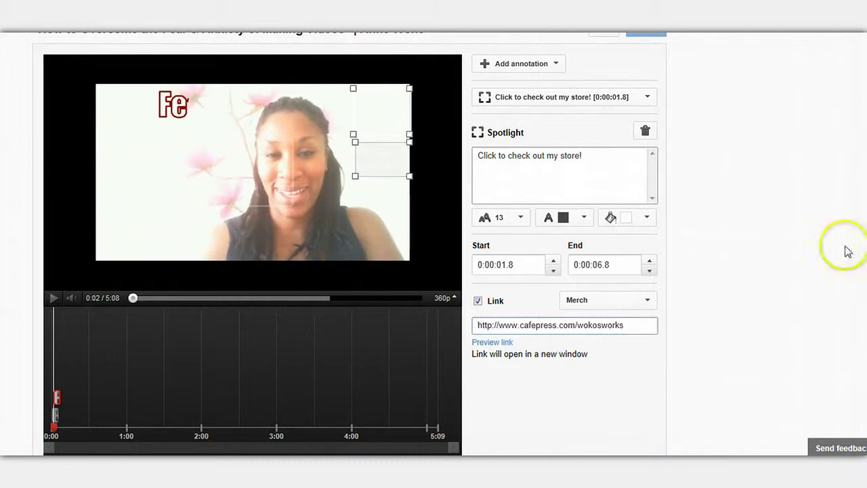
{"action": "scroll", "coordinate": [434, 243], "scroll_direction": "down", "scroll_amount": 4}
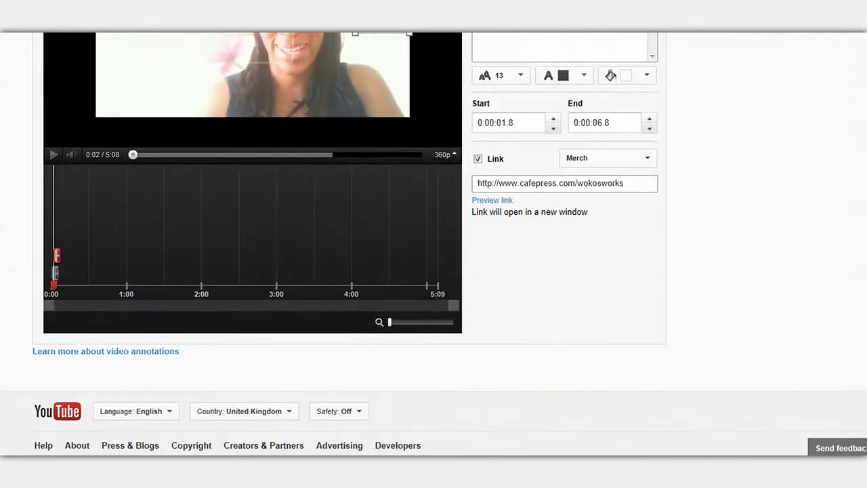
{"action": "scroll", "coordinate": [434, 244], "scroll_direction": "up", "scroll_amount": 7}
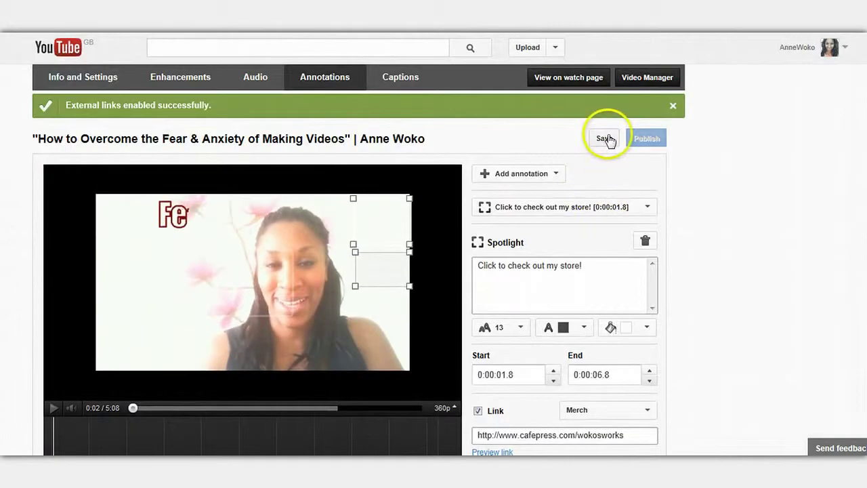
Save the spotlight's store link and change its colour to dark blue.
{"action": "left_click", "coordinate": [607, 139]}
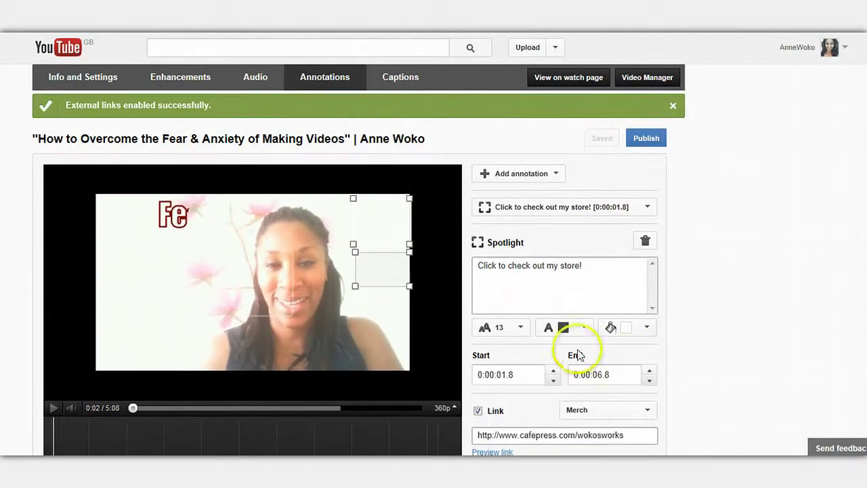
{"action": "left_click", "coordinate": [647, 329]}
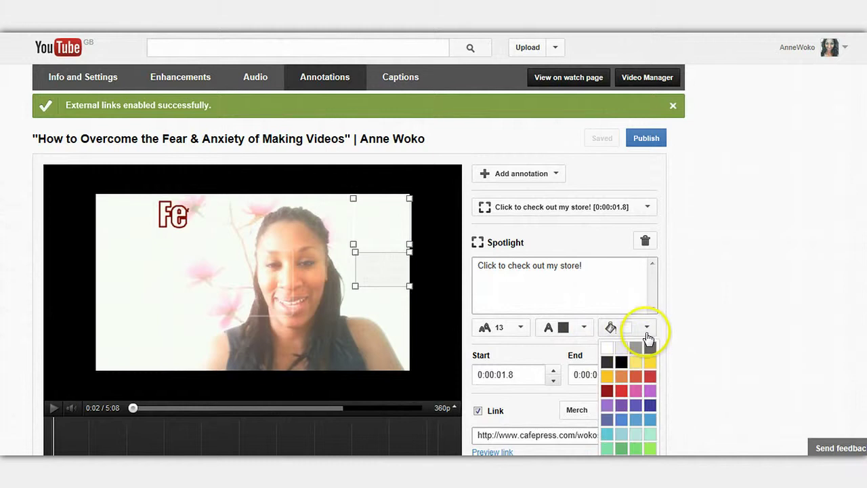
{"action": "left_click", "coordinate": [648, 405]}
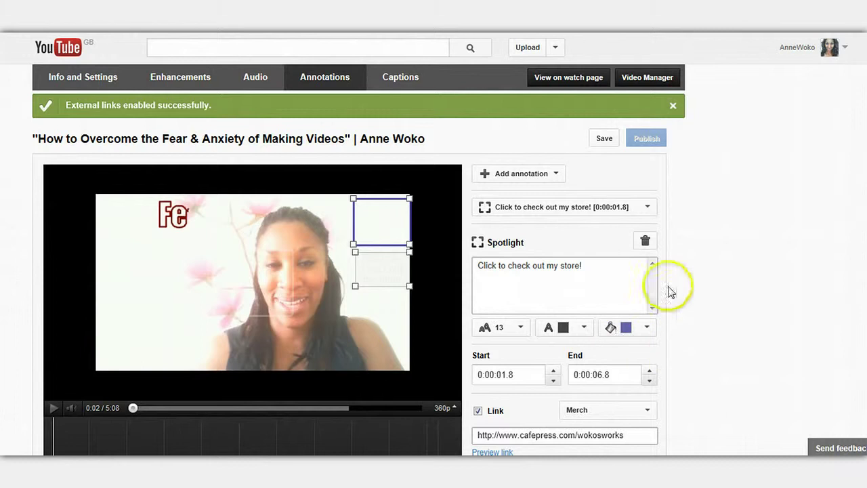
Save the dark blue spotlight, publish the annotation changes, and view the live watch page.
{"action": "left_click", "coordinate": [615, 139]}
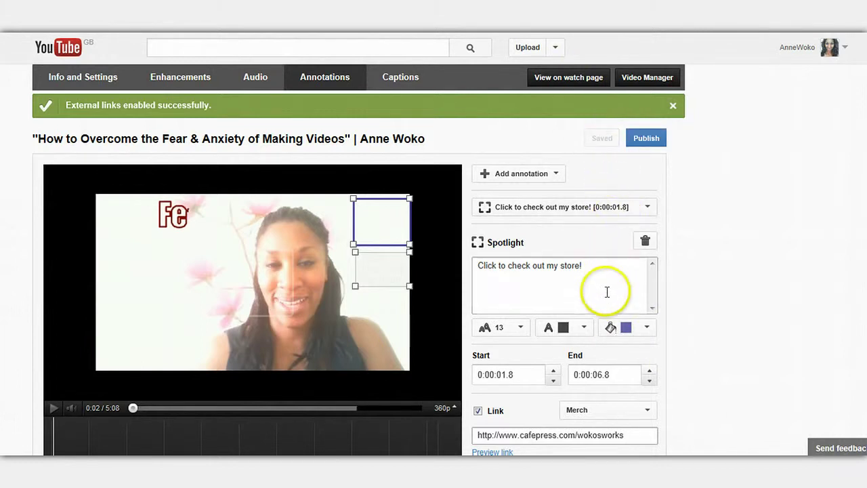
{"action": "left_click", "coordinate": [647, 138]}
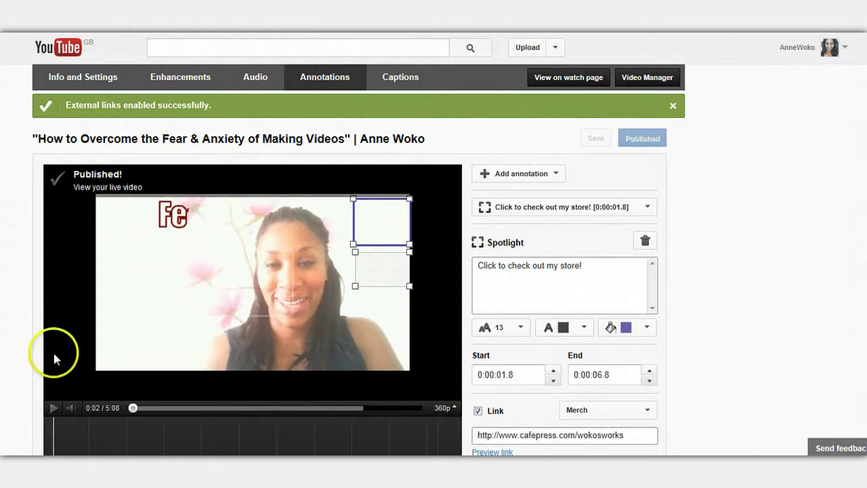
{"action": "left_click", "coordinate": [555, 72]}
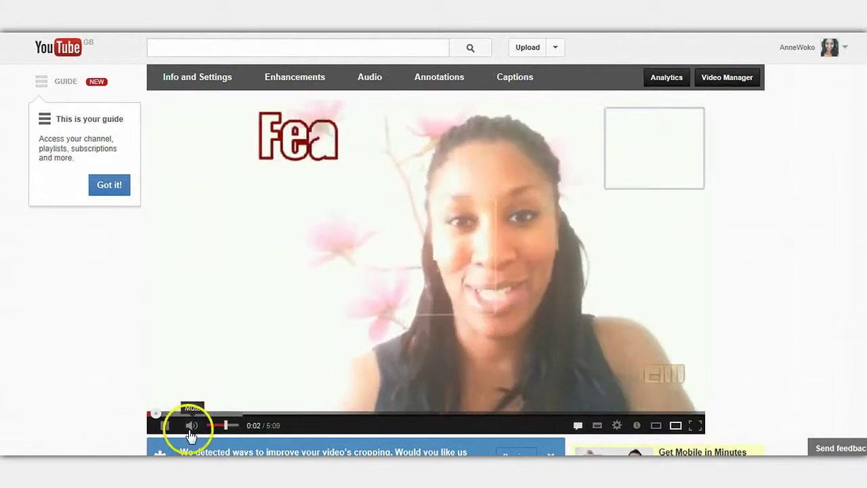
Confirm the paused video's spotlight opens the Woko's Works store, then review the Merch Store Annotations approved retailers.
{"action": "left_click", "coordinate": [164, 425]}
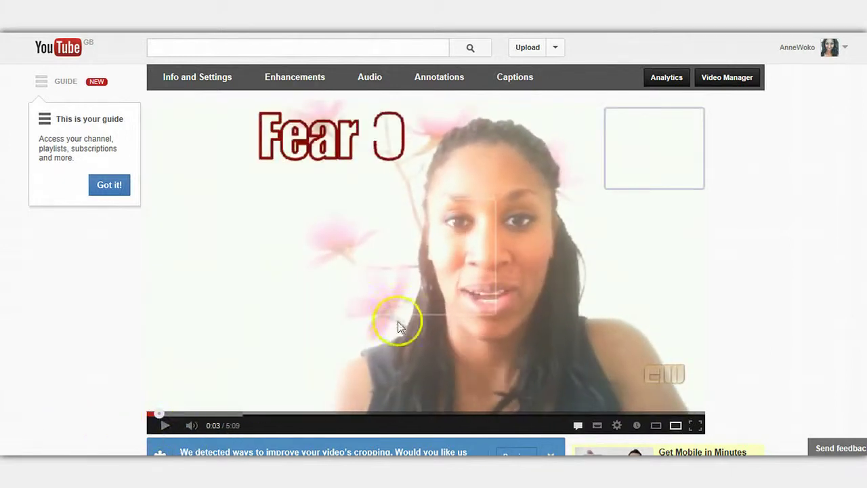
{"action": "left_click", "coordinate": [648, 172]}
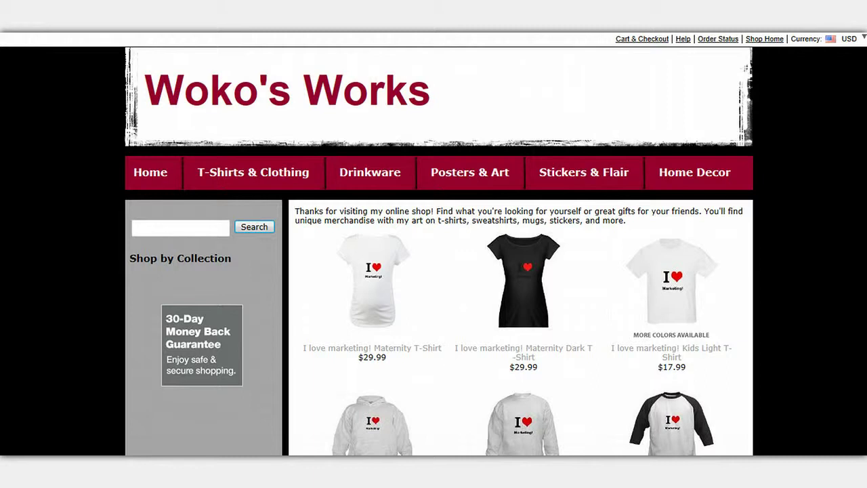
{"action": "scroll", "coordinate": [434, 243], "scroll_direction": "down", "scroll_amount": 10}
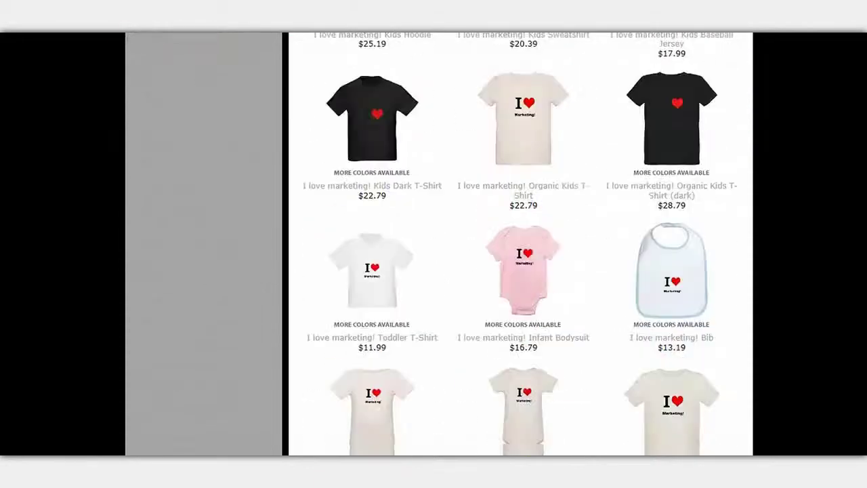
{"action": "scroll", "coordinate": [857, 130], "scroll_direction": "up", "scroll_amount": 10}
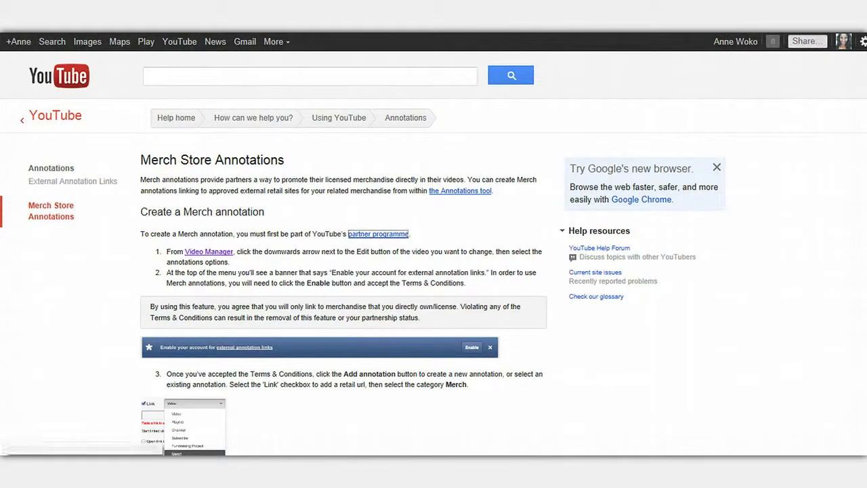
{"action": "scroll", "coordinate": [341, 247], "scroll_direction": "down", "scroll_amount": 15}
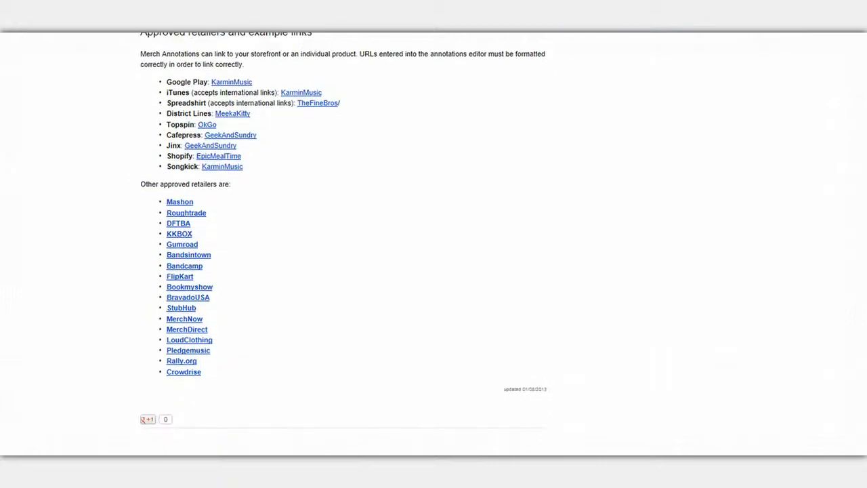